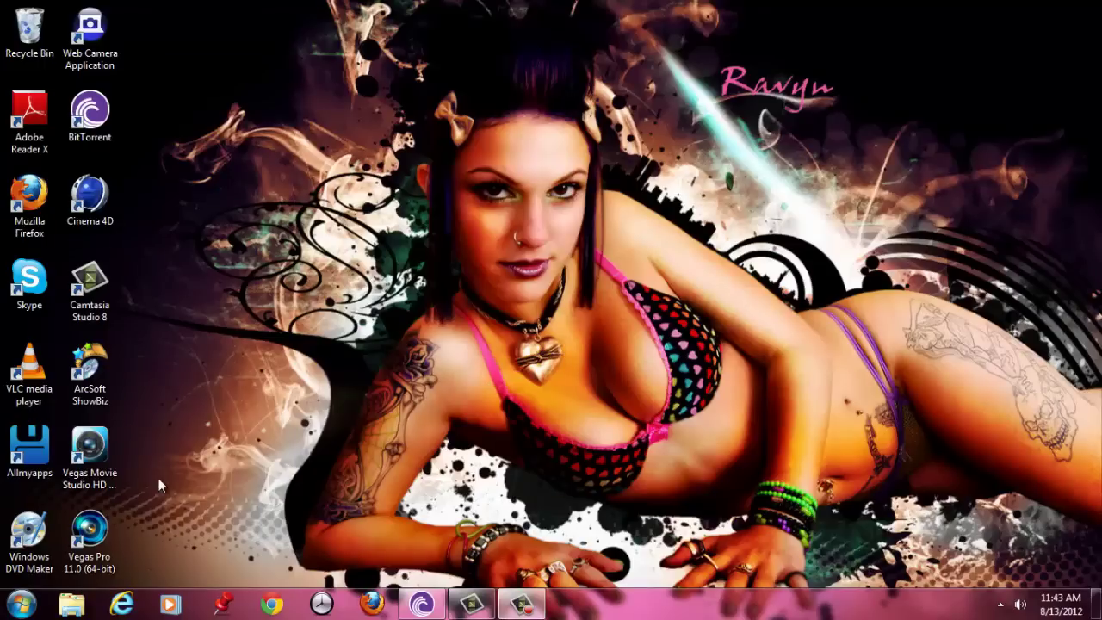
Step: Launch Vegas Pro 11, insert two video tracks, and reset the playhead to the start
{"action": "double_click", "coordinate": [91, 530]}
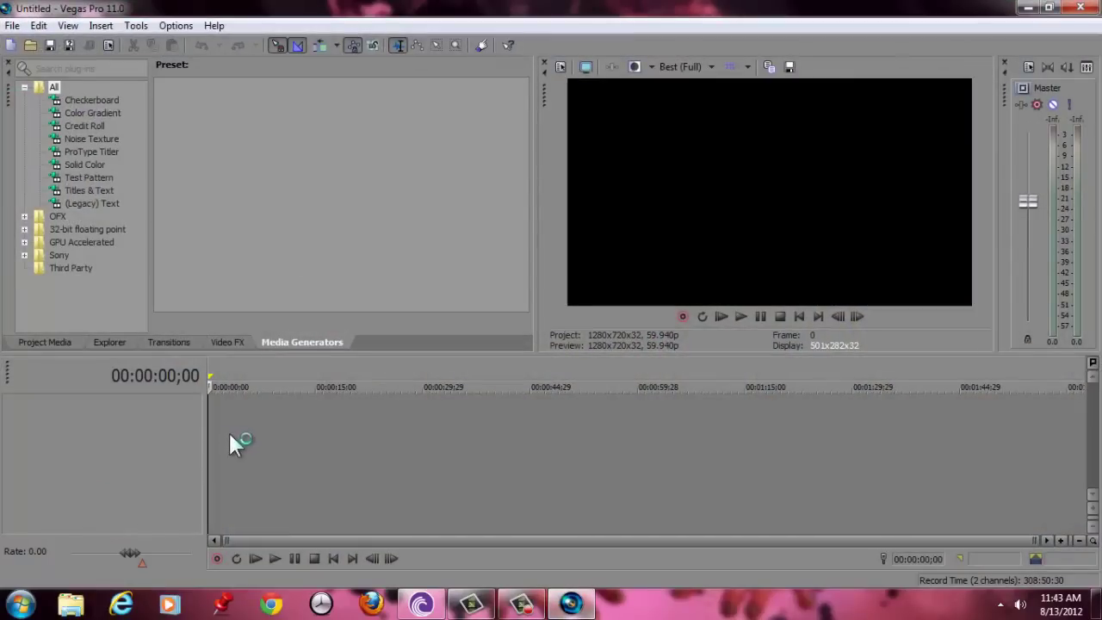
{"action": "right_click", "coordinate": [234, 443]}
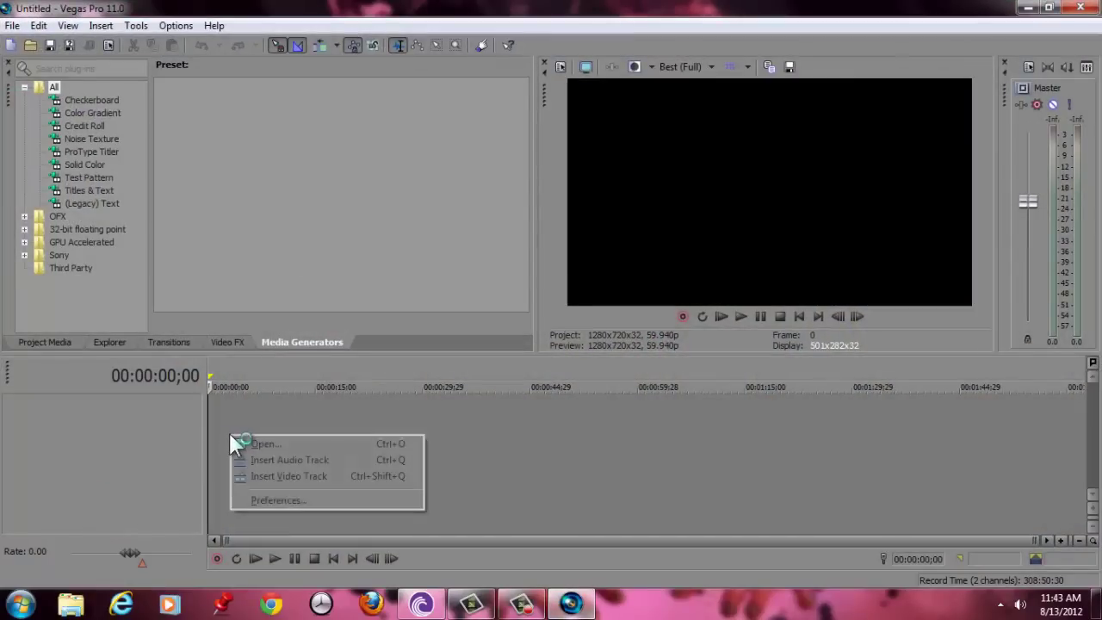
{"action": "left_click", "coordinate": [279, 479]}
{"action": "right_click", "coordinate": [279, 478]}
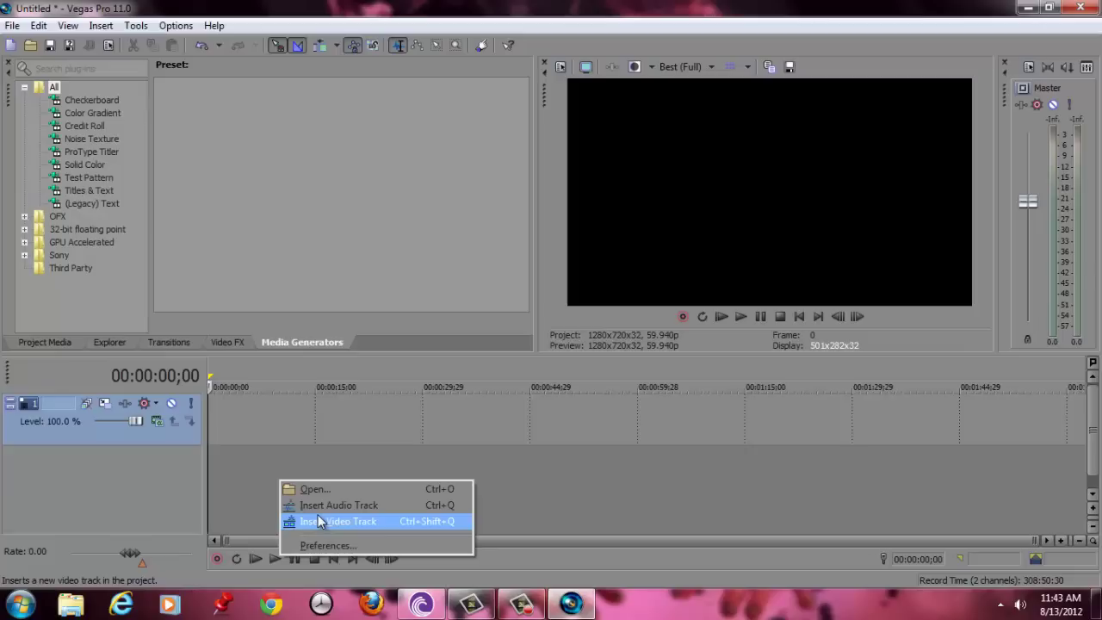
{"action": "left_click", "coordinate": [318, 514]}
{"action": "left_click", "coordinate": [279, 468]}
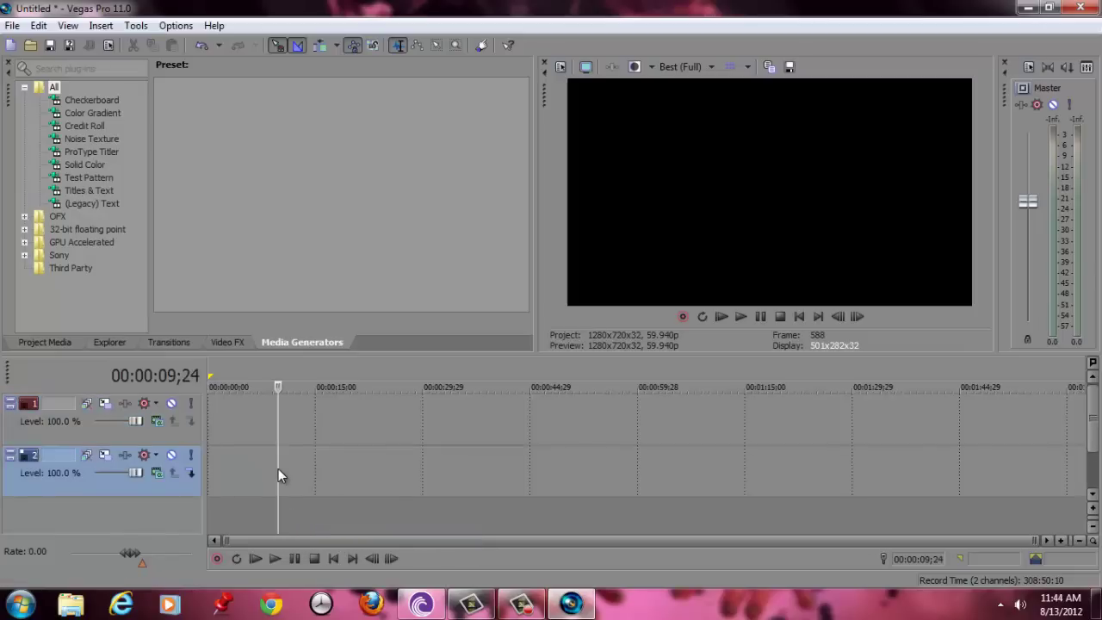
{"action": "left_click", "coordinate": [210, 465]}
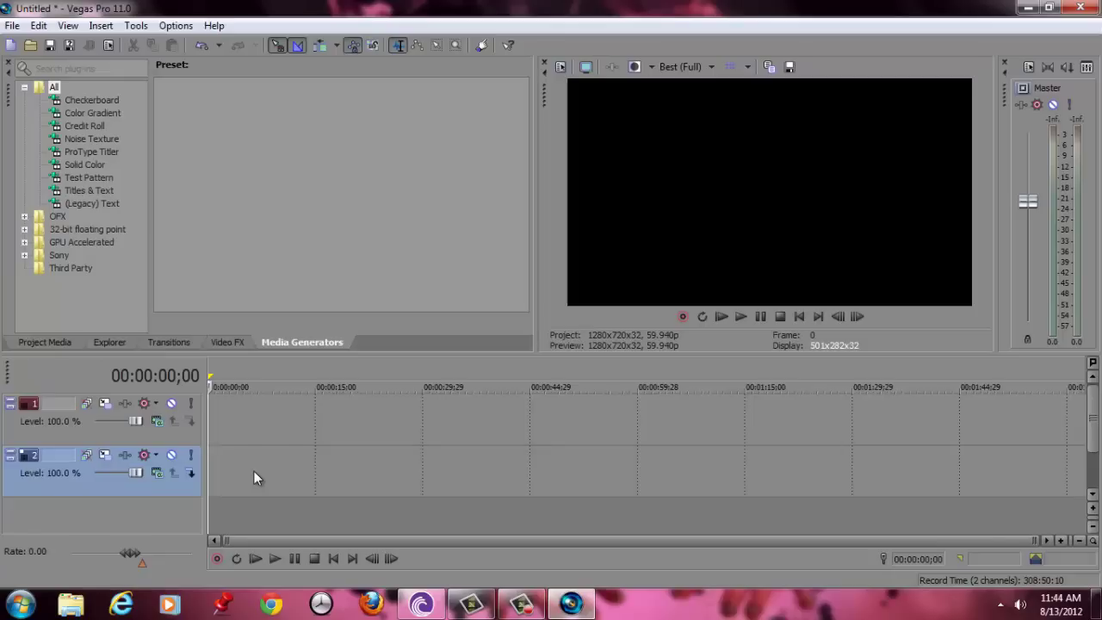
Step: Import chrome_material_08 from My Pictures onto track 2 and stretch its event longer
{"action": "left_click", "coordinate": [30, 46]}
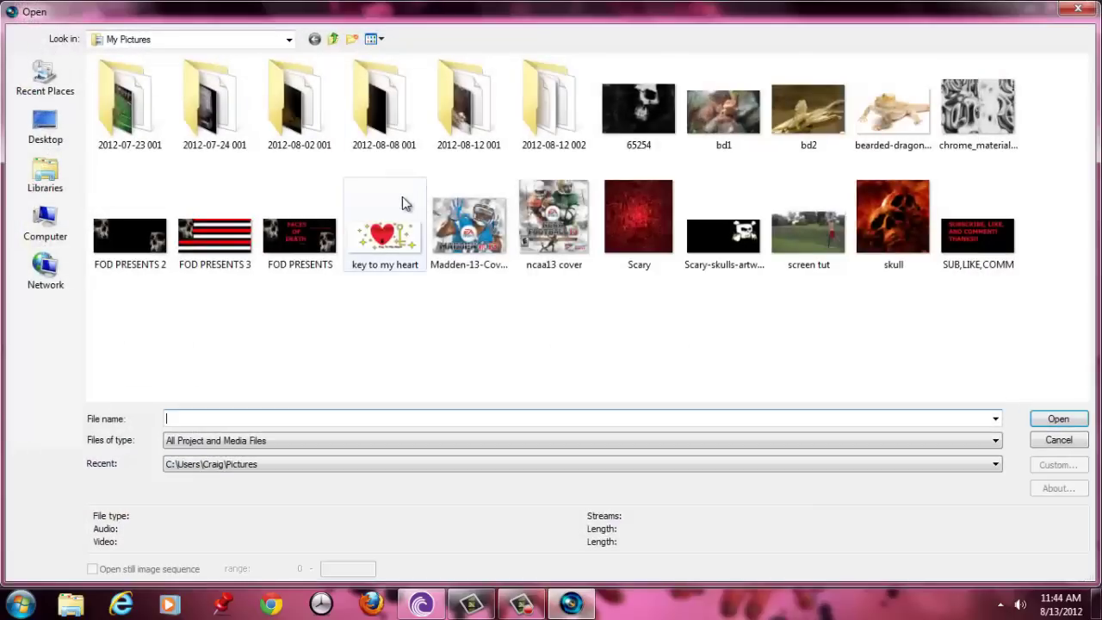
{"action": "left_click", "coordinate": [980, 124]}
{"action": "double_click", "coordinate": [980, 124]}
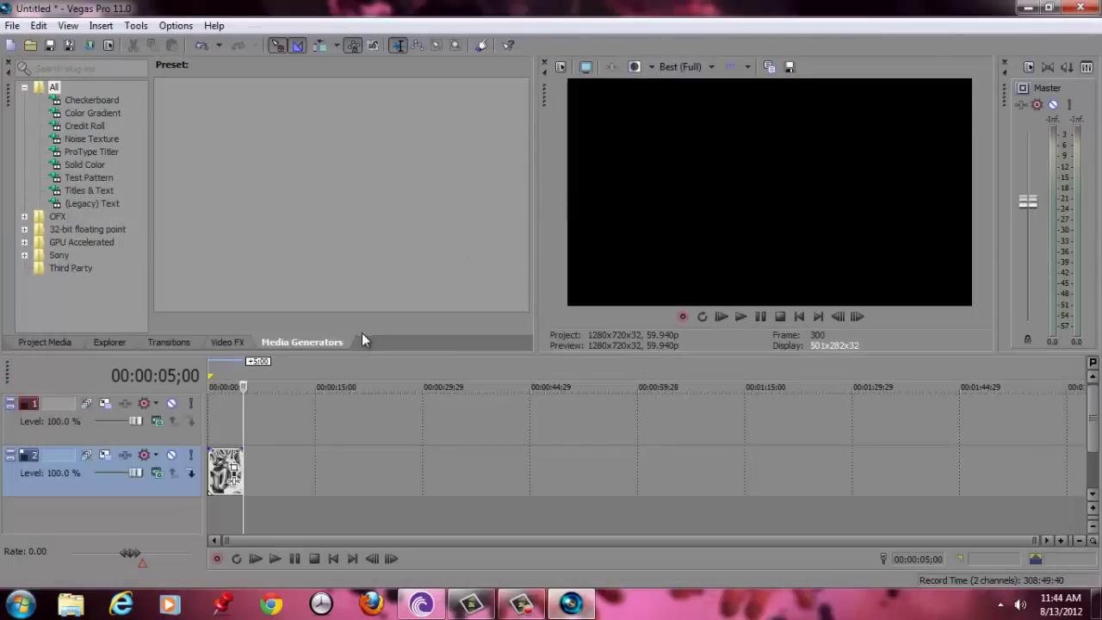
{"action": "left_click_drag", "start_coordinate": [243, 465], "coordinate": [315, 466]}
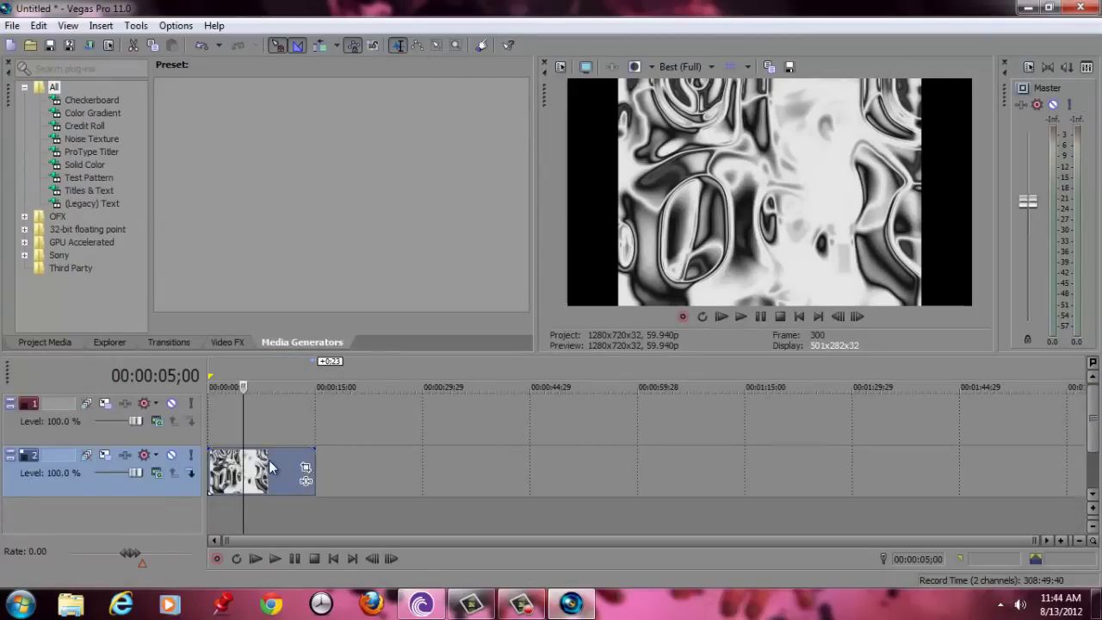
Step: Set the chrome event's properties to Disable resample with Maintain aspect ratio unchecked
{"action": "right_click", "coordinate": [273, 467]}
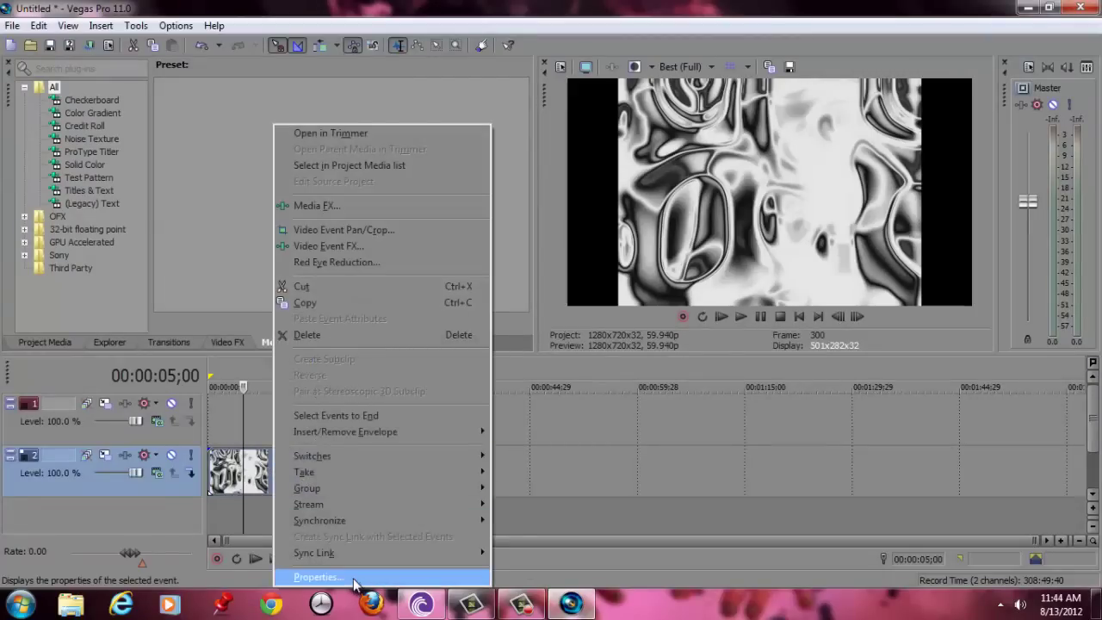
{"action": "left_click", "coordinate": [353, 578]}
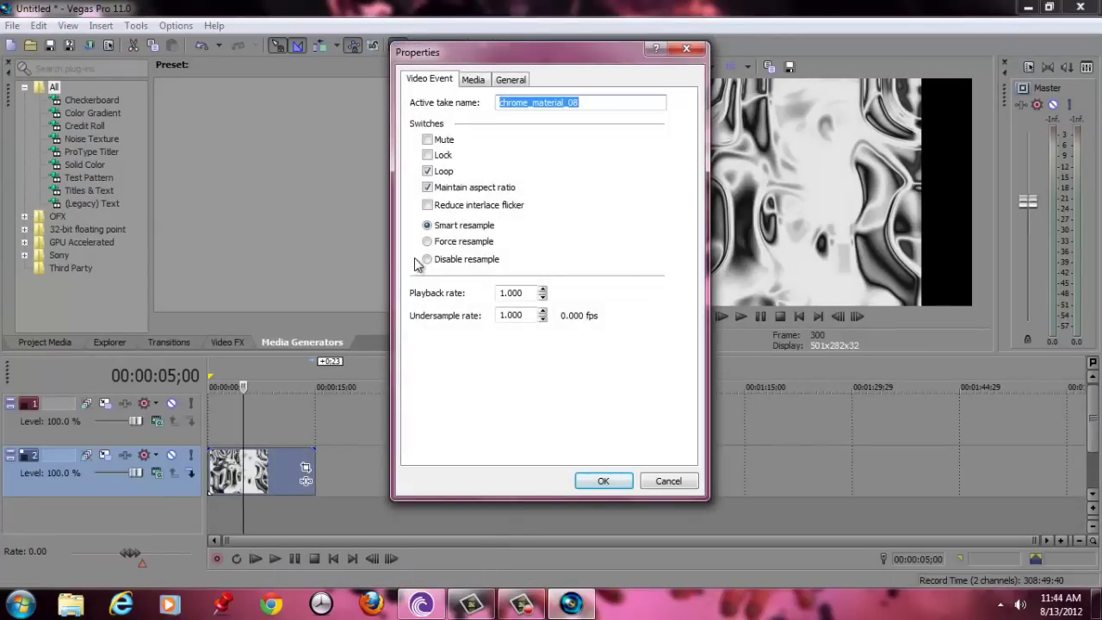
{"action": "left_click", "coordinate": [428, 263]}
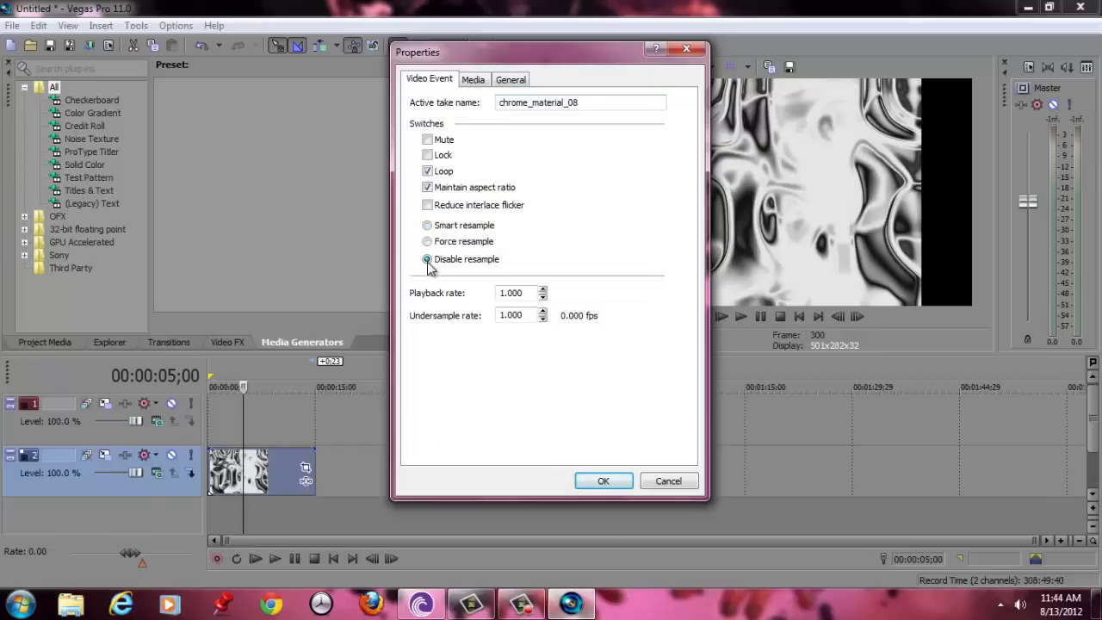
{"action": "left_click", "coordinate": [428, 187]}
{"action": "left_click", "coordinate": [617, 479]}
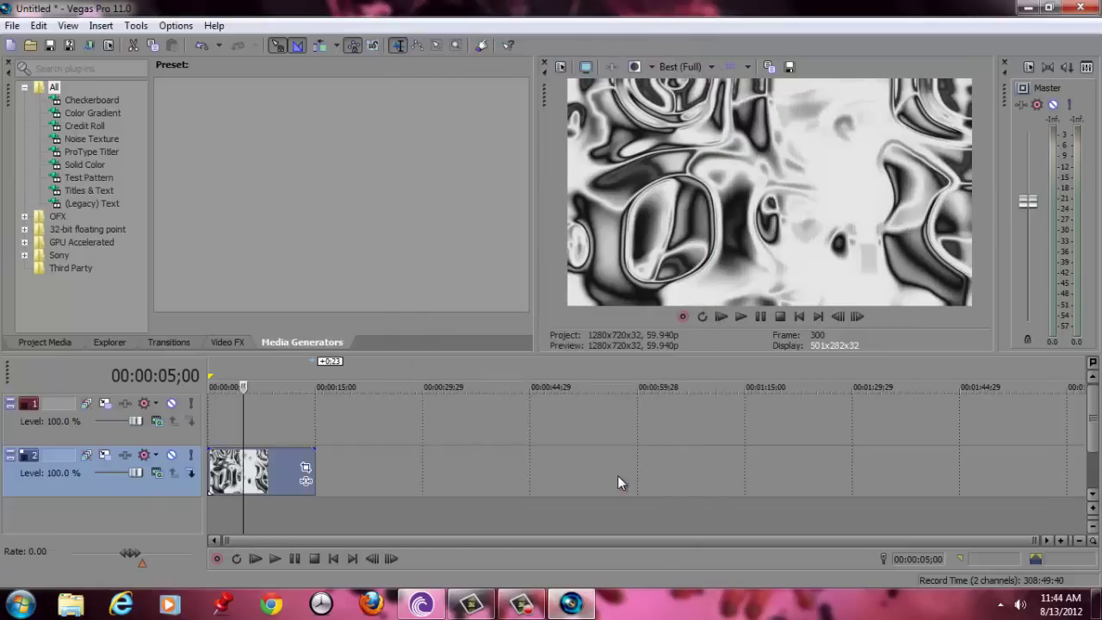
Step: Insert a Sony Titles & Text media event on track 1
{"action": "left_click", "coordinate": [277, 414]}
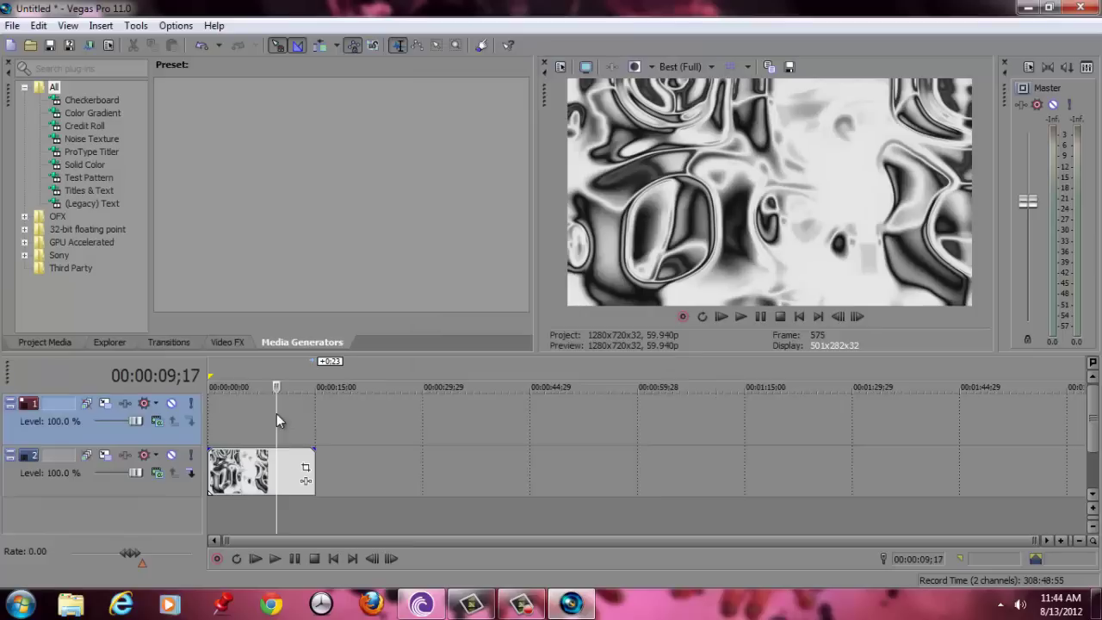
{"action": "right_click", "coordinate": [230, 410]}
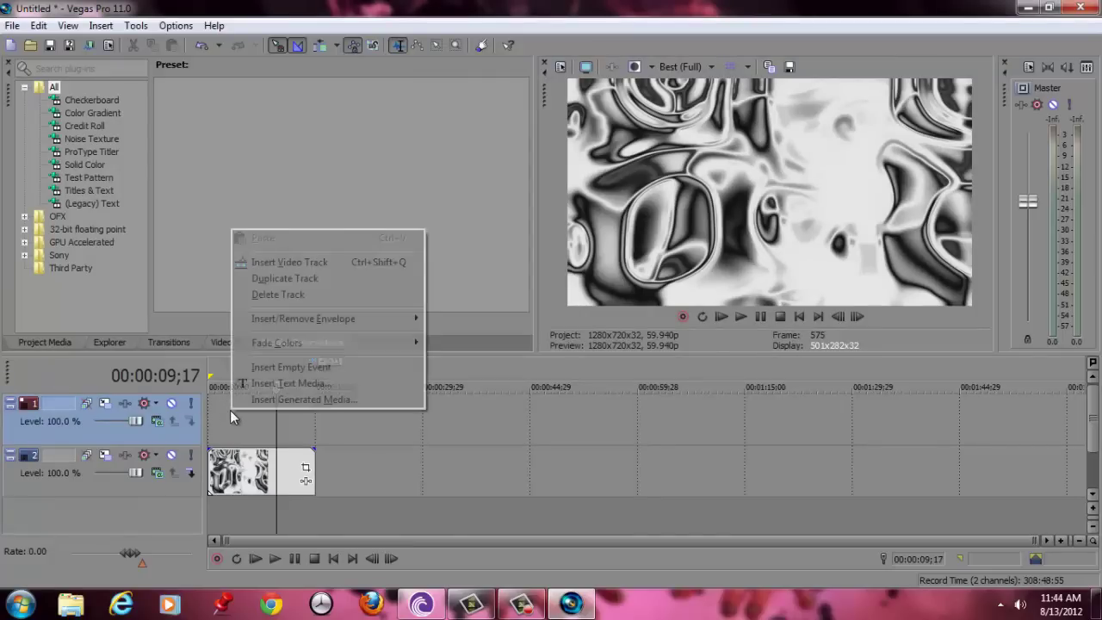
{"action": "left_click", "coordinate": [260, 382]}
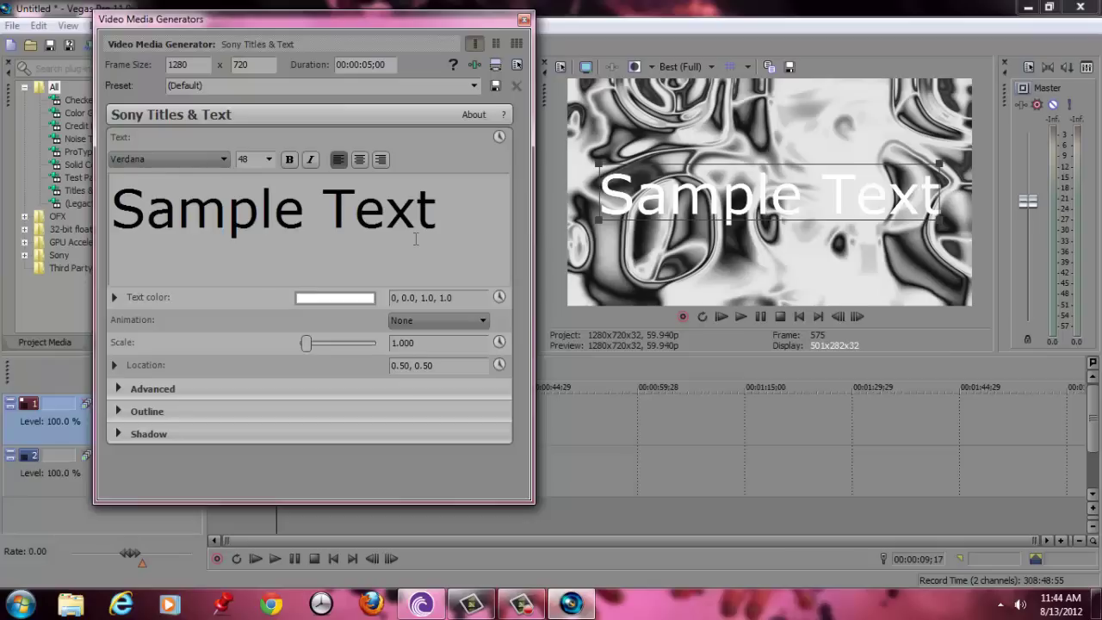
Step: Make the title bold and replace the sample text with 'ibxunratedx1'
{"action": "left_click_drag", "start_coordinate": [461, 229], "coordinate": [93, 191]}
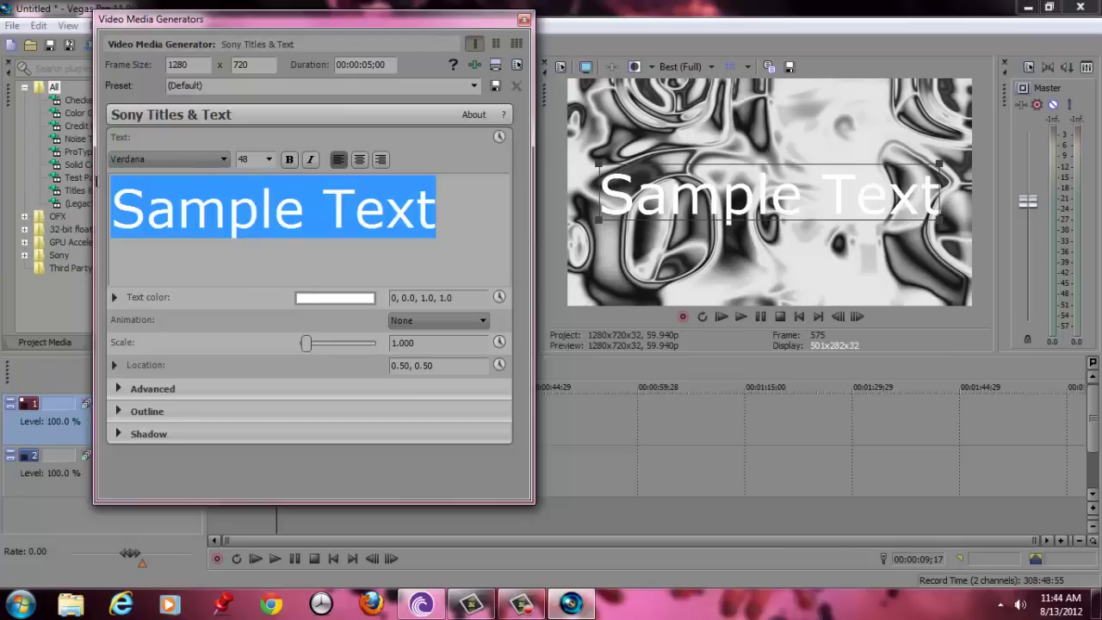
{"action": "left_click", "coordinate": [287, 164]}
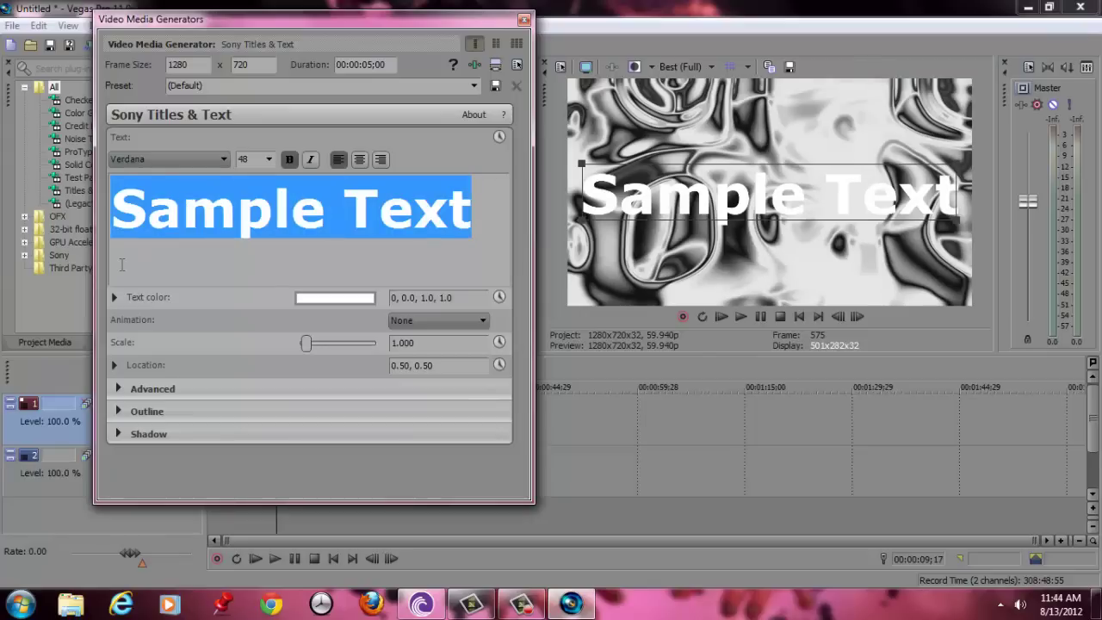
{"action": "key", "text": "Delete"}
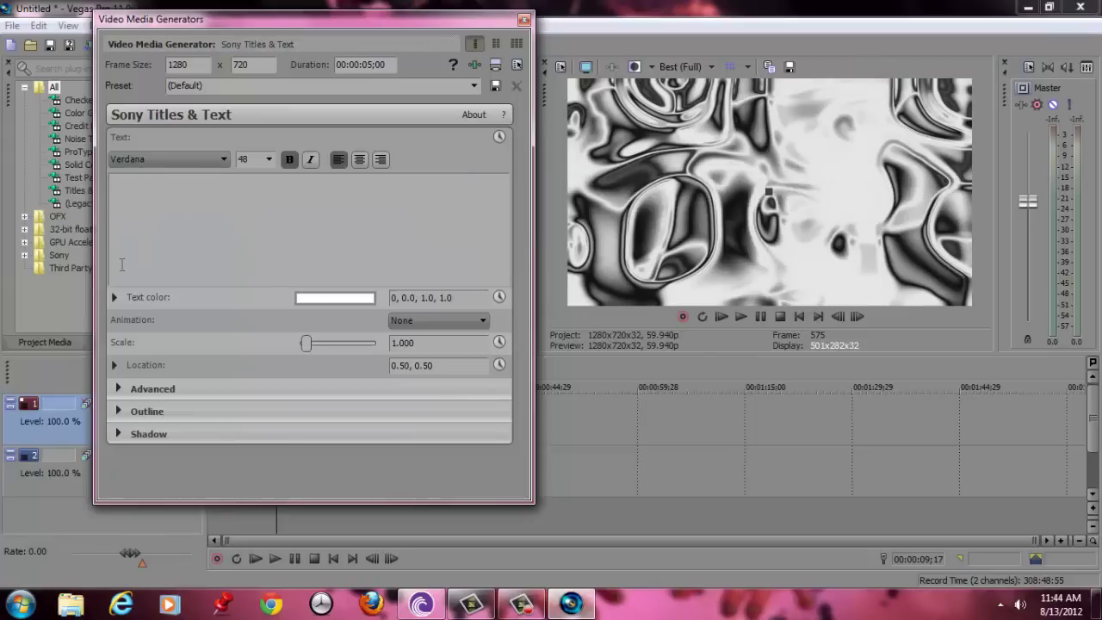
{"action": "type", "text": "ib"}
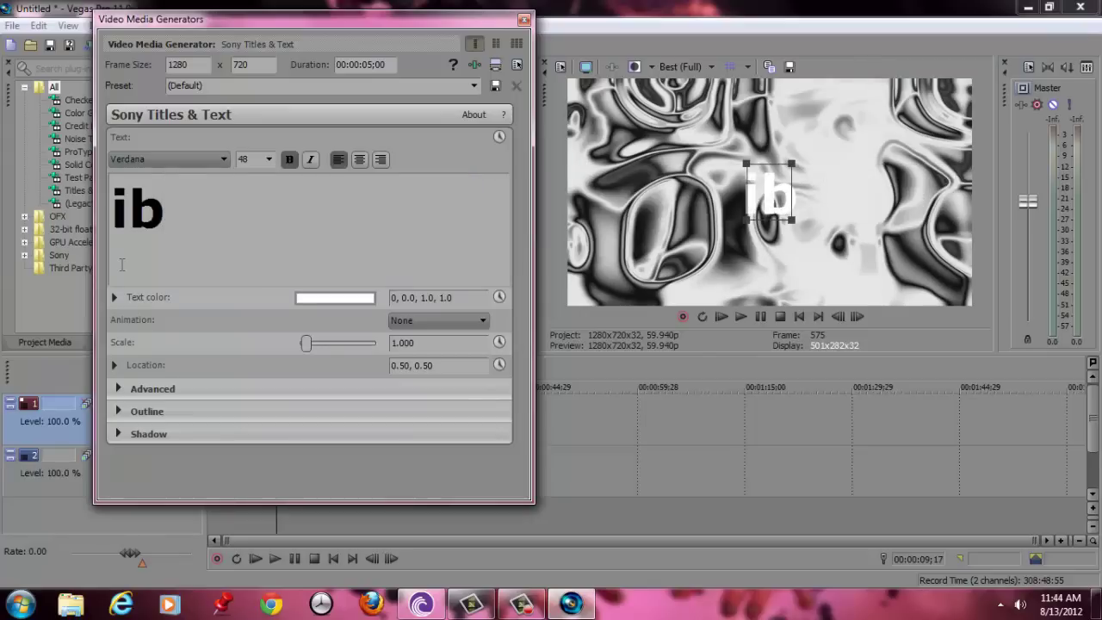
{"action": "type", "text": "xunrate"}
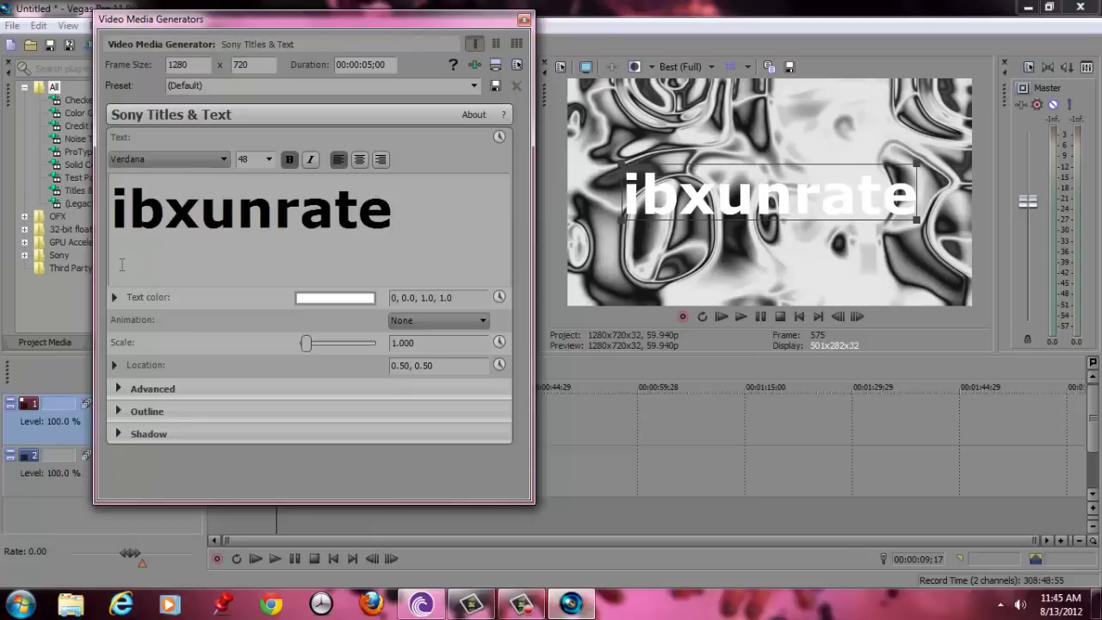
{"action": "type", "text": "dx1"}
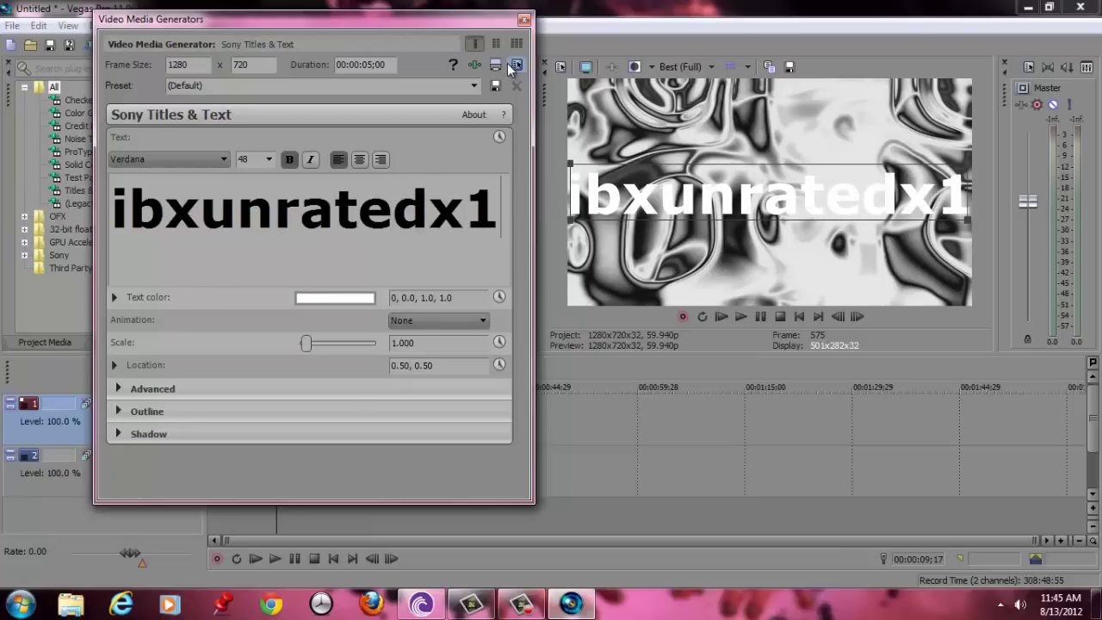
Step: Close the title generator, move the text event to the timeline start, and lengthen it
{"action": "left_click", "coordinate": [524, 20]}
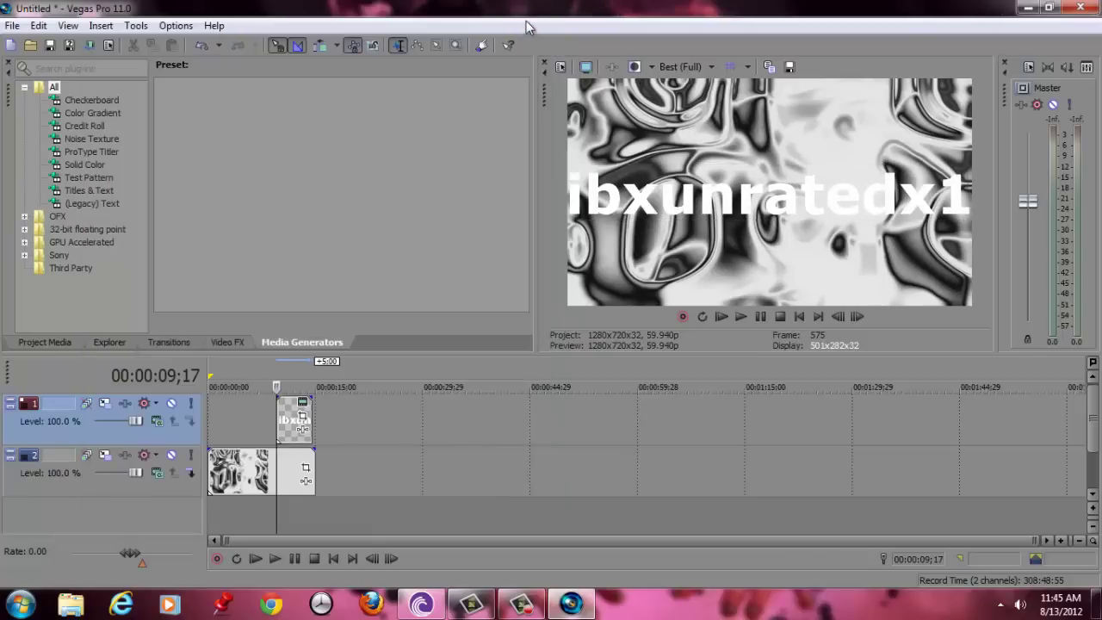
{"action": "left_click_drag", "start_coordinate": [289, 419], "coordinate": [216, 420]}
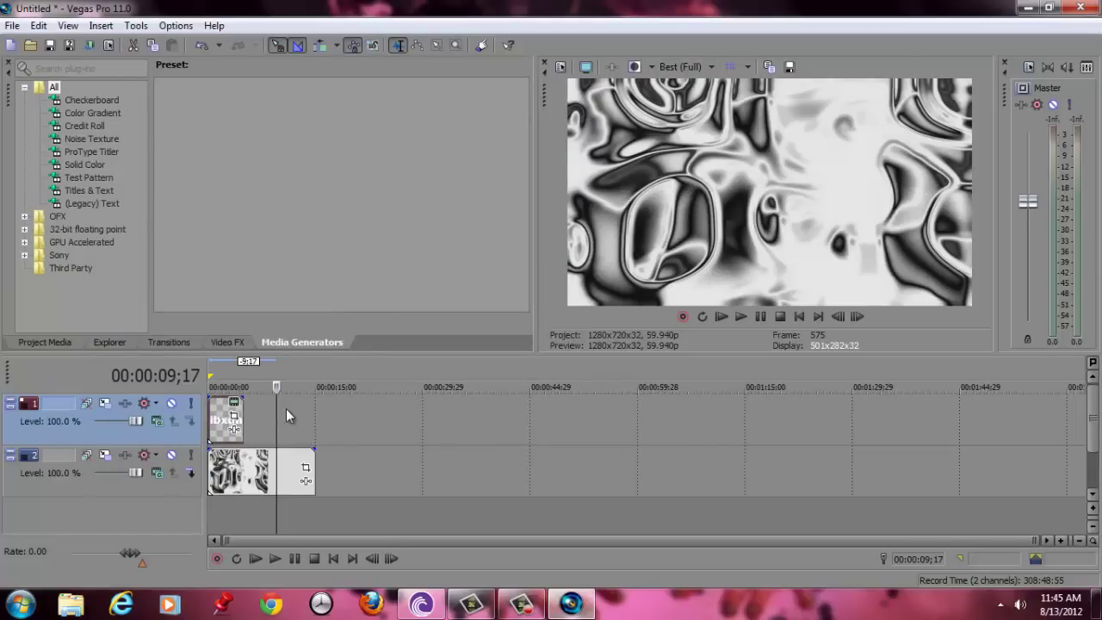
{"action": "left_click_drag", "start_coordinate": [244, 419], "coordinate": [325, 419]}
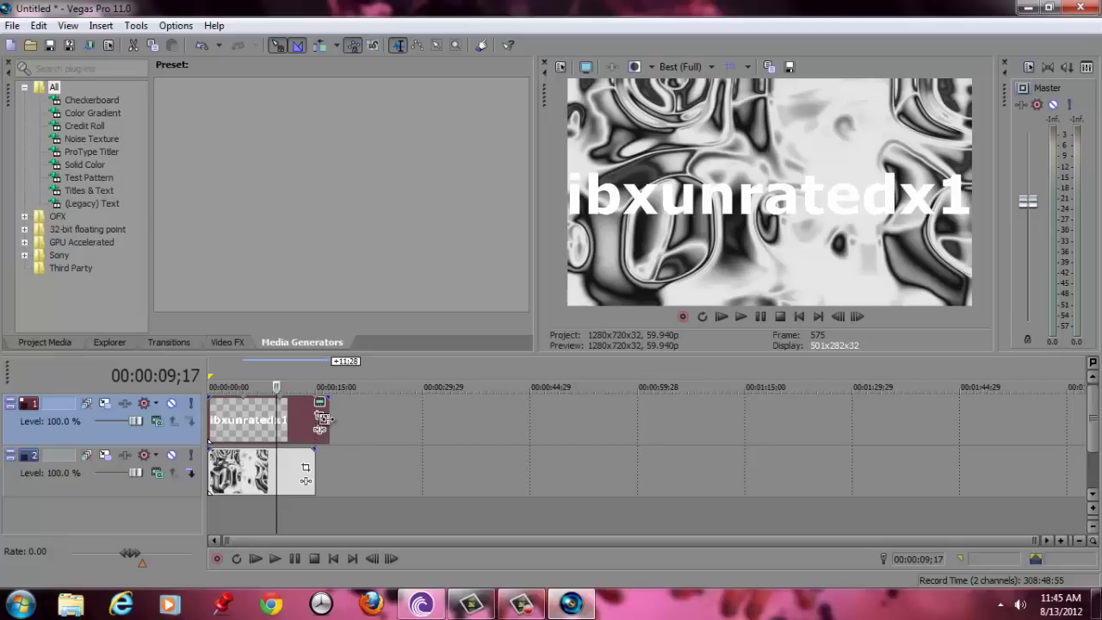
Step: Set track 1's compositing mode to Custom using the Sony Height Map plug-in
{"action": "left_click", "coordinate": [158, 423]}
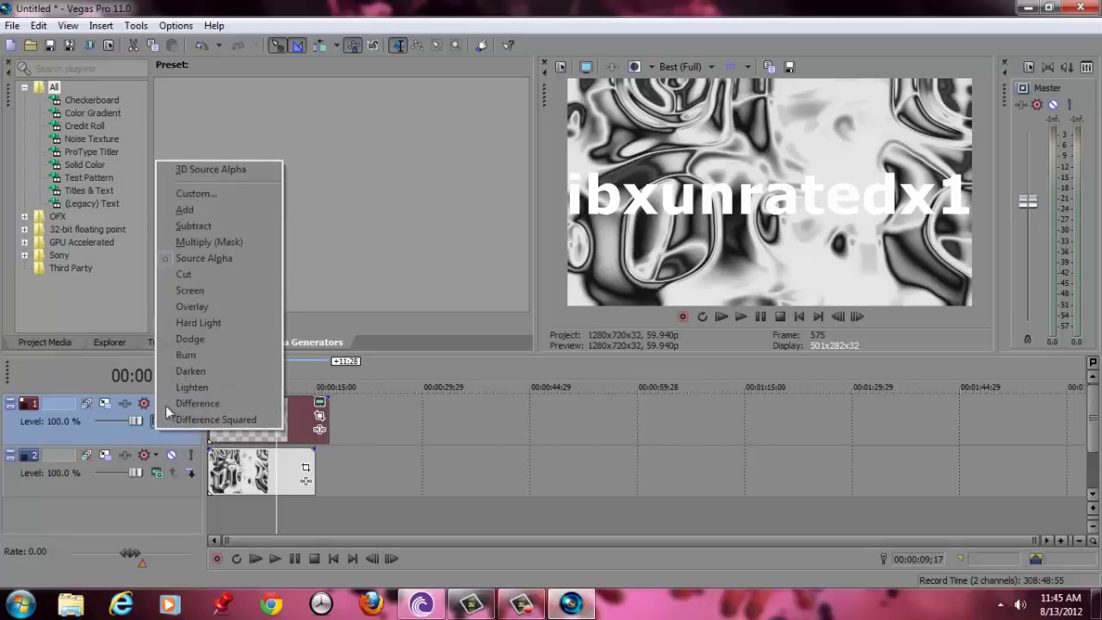
{"action": "left_click", "coordinate": [215, 196]}
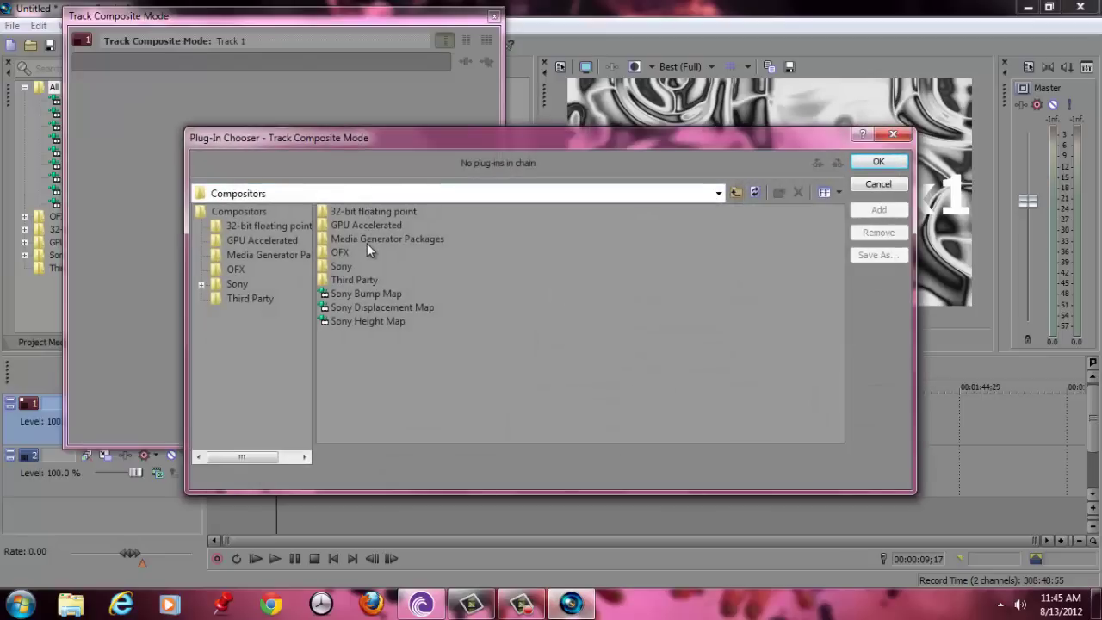
{"action": "double_click", "coordinate": [378, 321]}
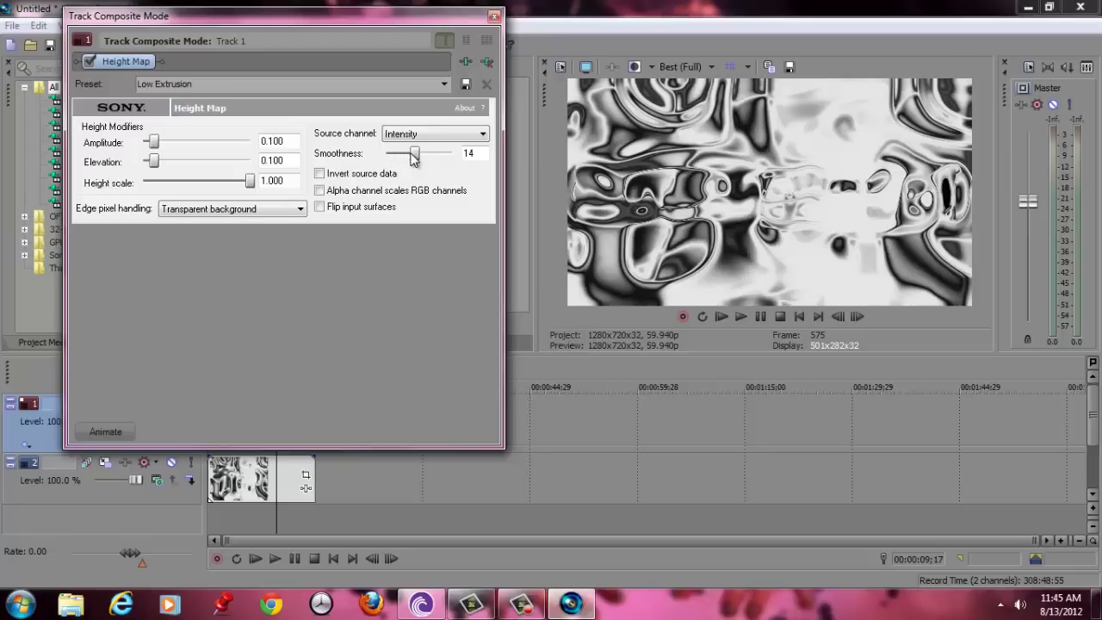
Step: Set Height Map smoothness to 1, invert source, alpha-scale RGB, and wrap edge pixels
{"action": "left_click_drag", "start_coordinate": [414, 155], "coordinate": [382, 158]}
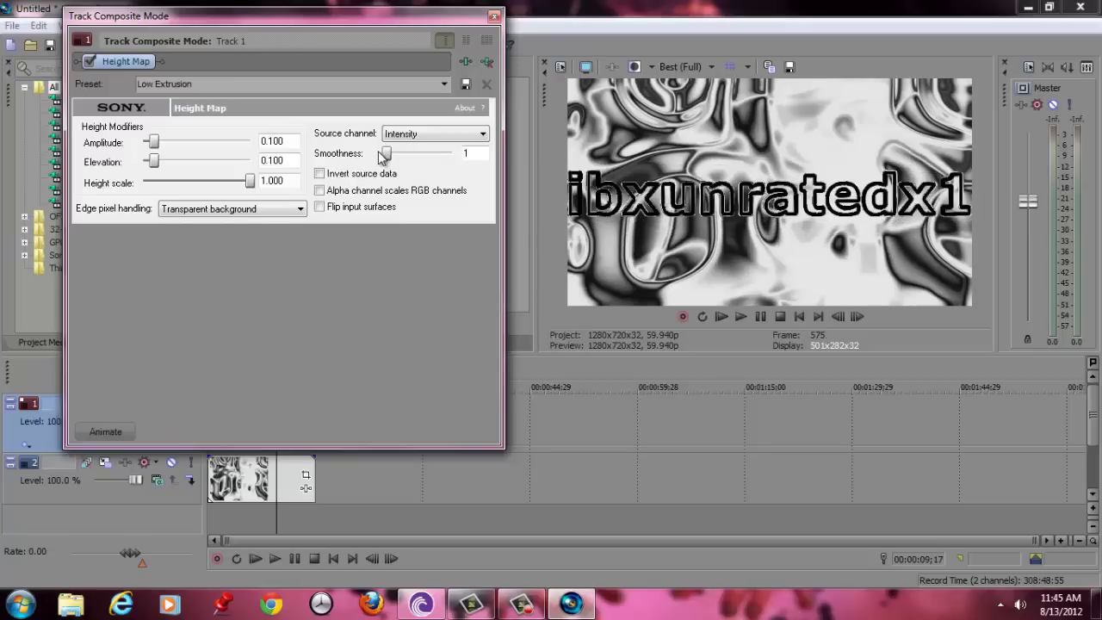
{"action": "left_click", "coordinate": [320, 176]}
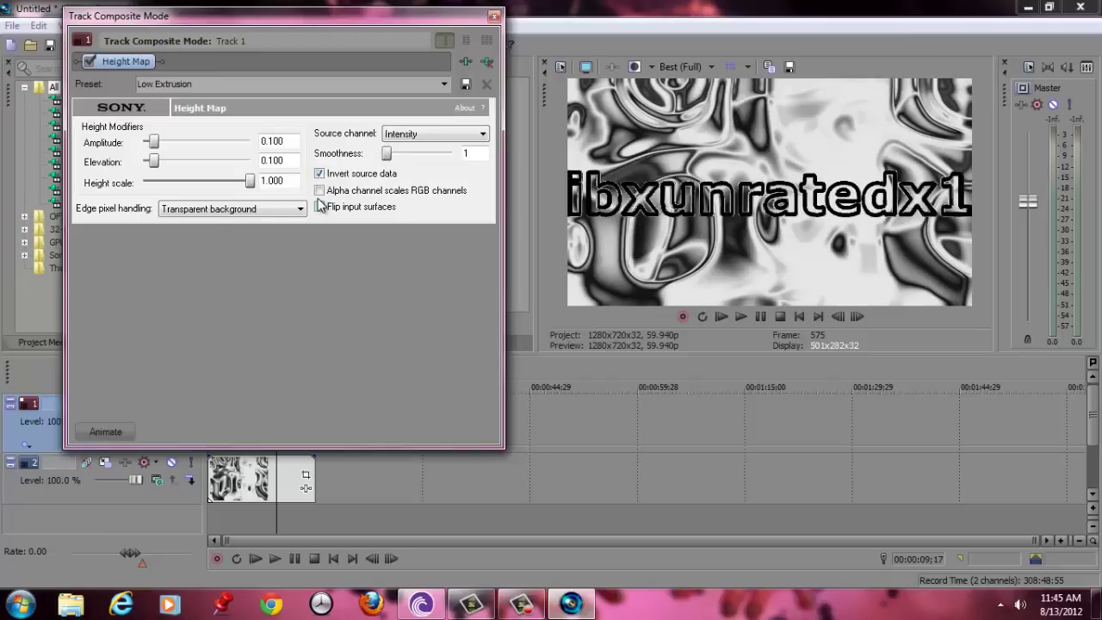
{"action": "left_click", "coordinate": [320, 190]}
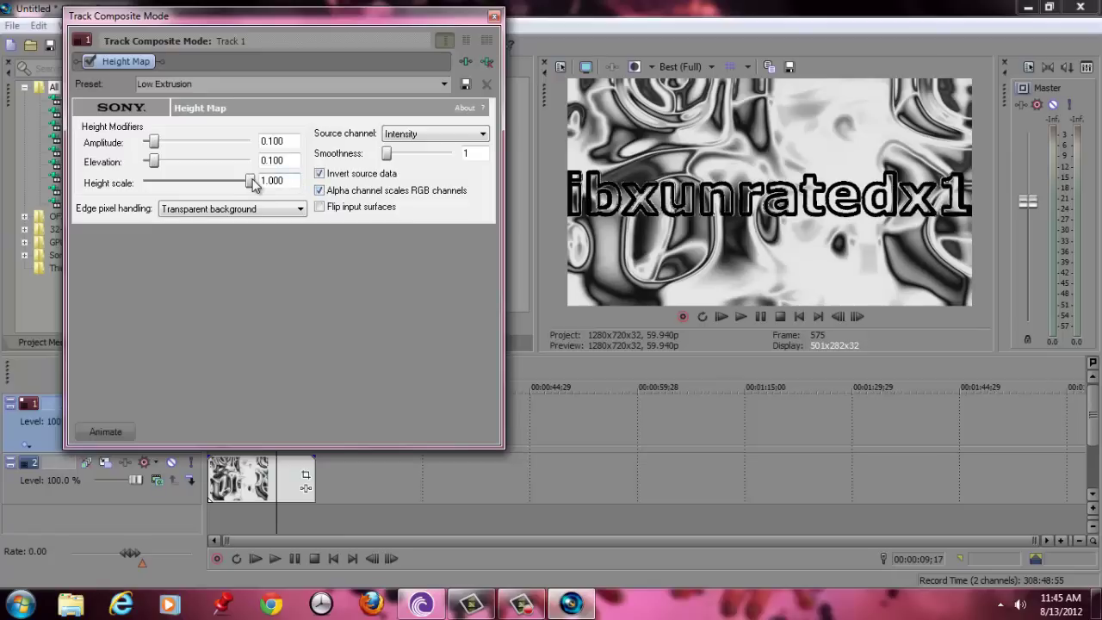
{"action": "left_click", "coordinate": [299, 211]}
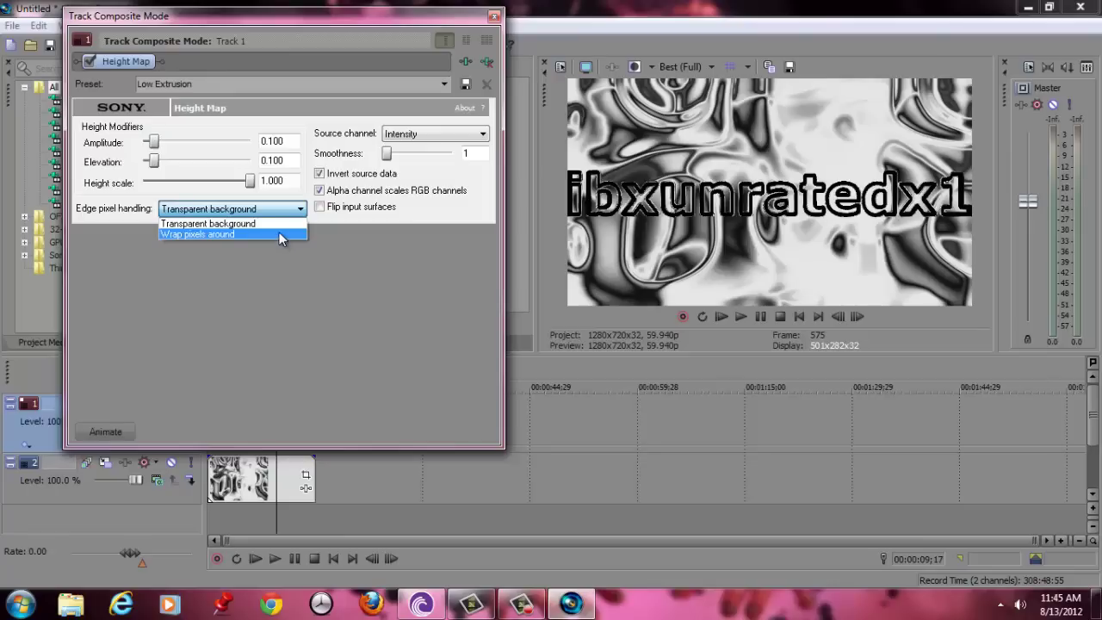
{"action": "left_click", "coordinate": [279, 232]}
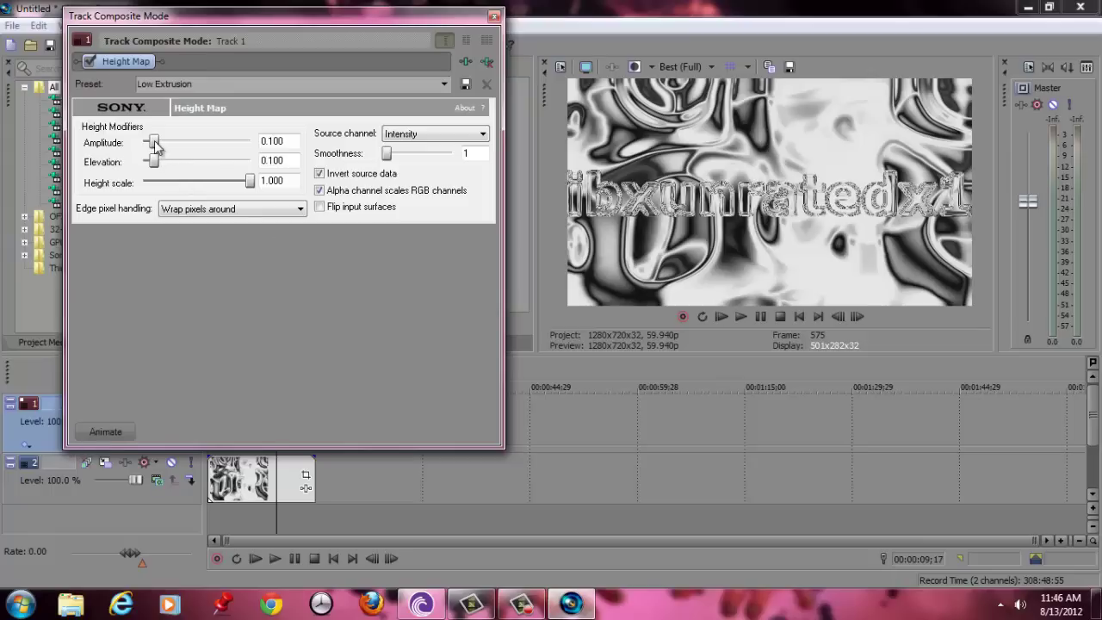
Step: Set Height Map amplitude to 0.015 and elevation to 0.220, showing the keyframe timeline
{"action": "left_click_drag", "start_coordinate": [156, 145], "coordinate": [145, 146]}
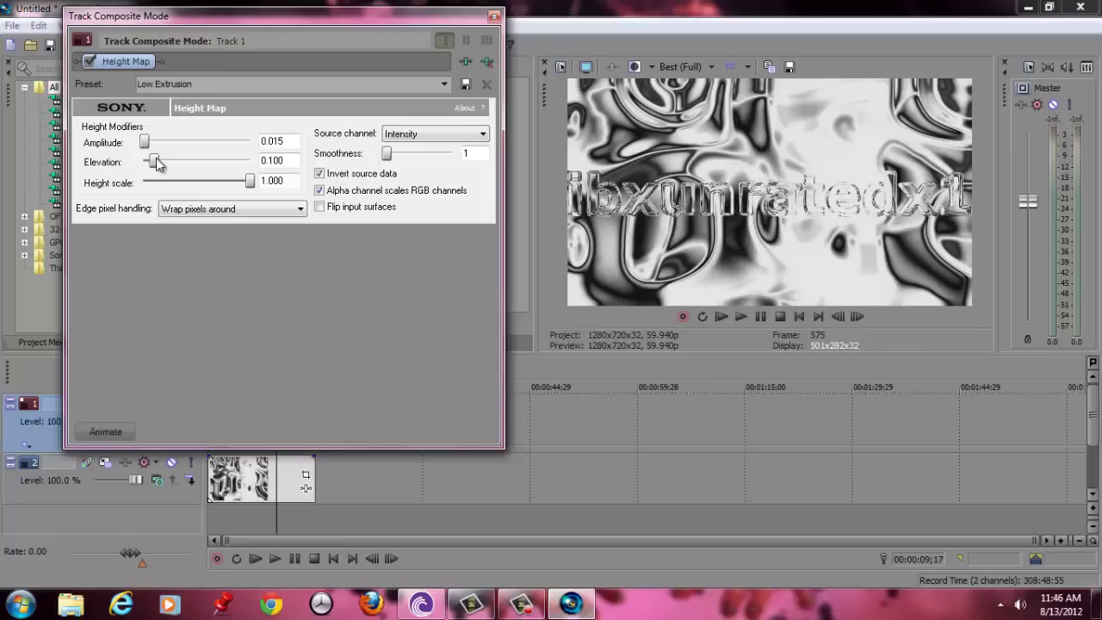
{"action": "left_click_drag", "start_coordinate": [156, 163], "coordinate": [171, 169]}
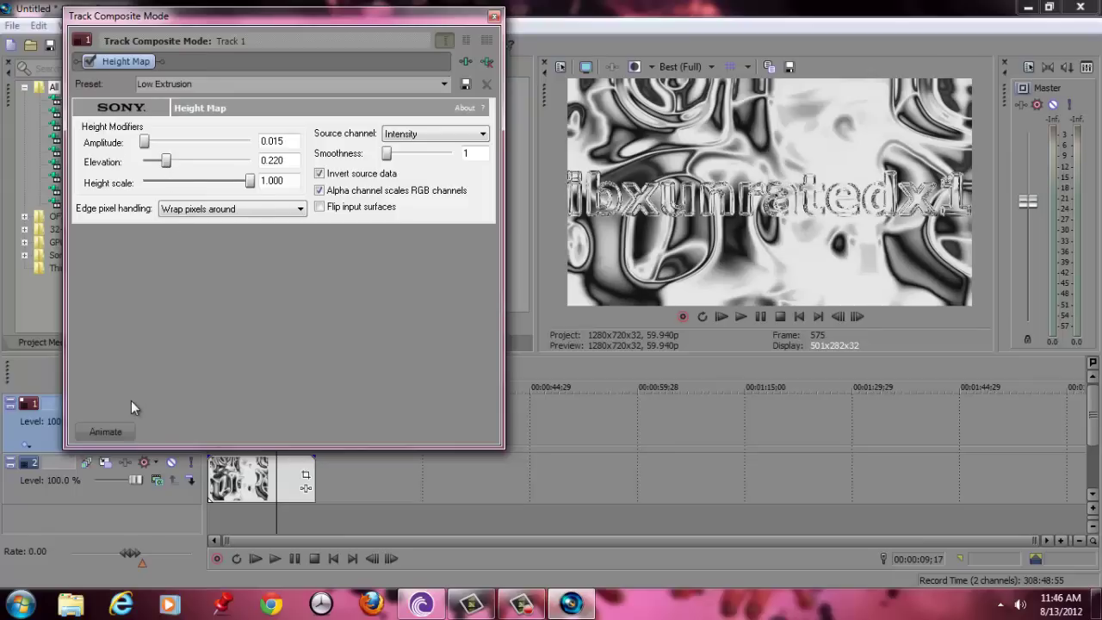
{"action": "left_click", "coordinate": [124, 430]}
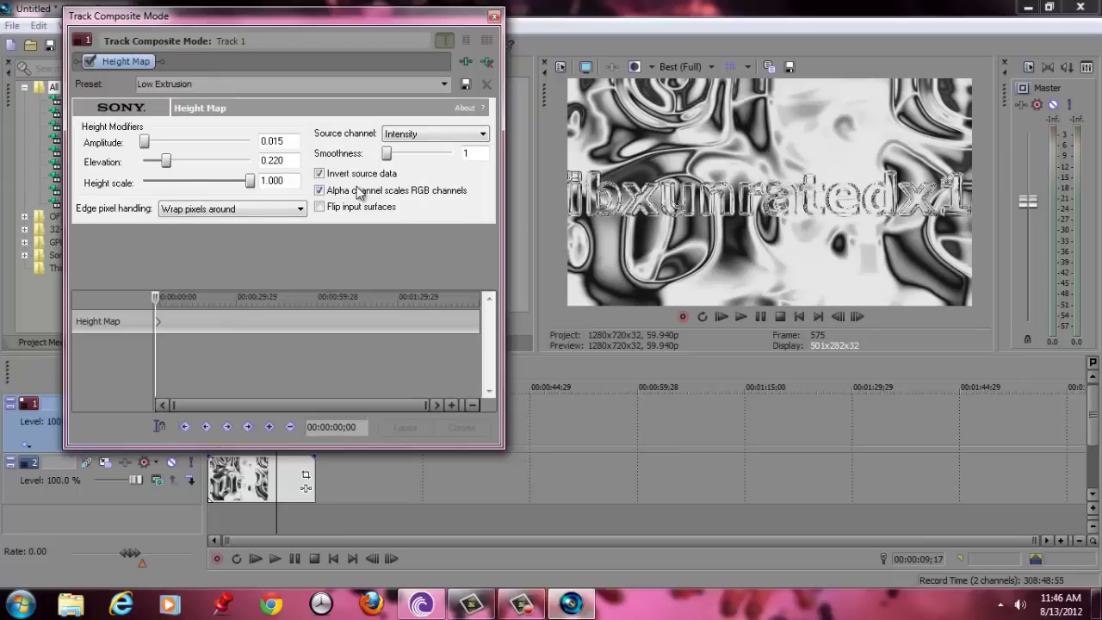
Step: Close the Track Composite Mode window
{"action": "left_click", "coordinate": [494, 17]}
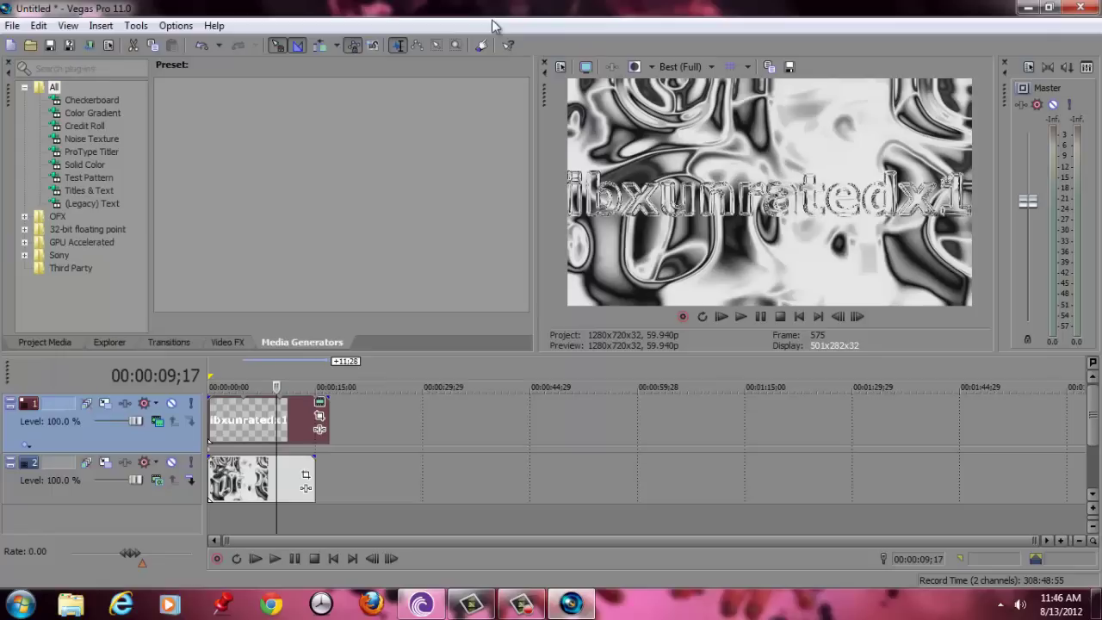